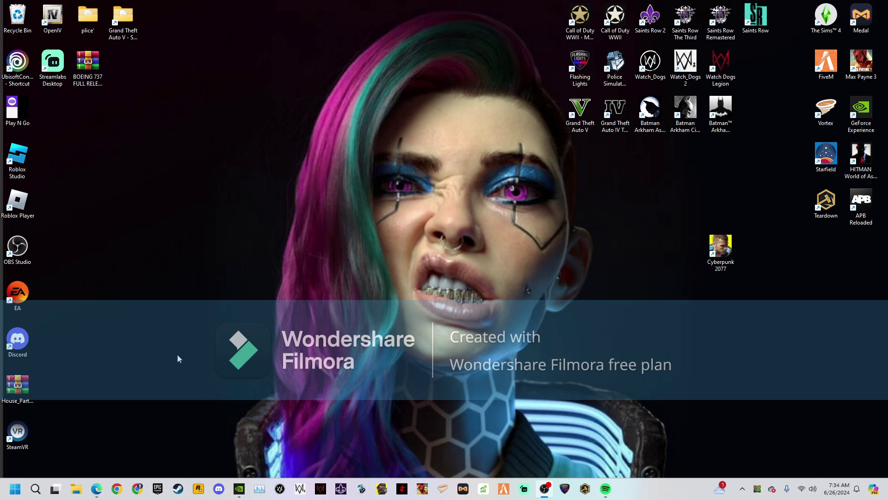
Bring Edge forward, open a new tab, and type 'NEX' in the address bar.
click(97, 489)
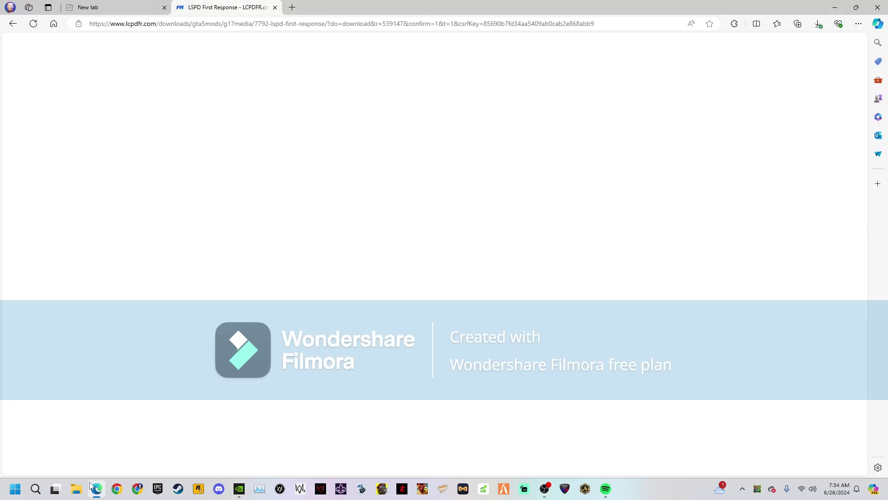
click(292, 7)
text(NE)
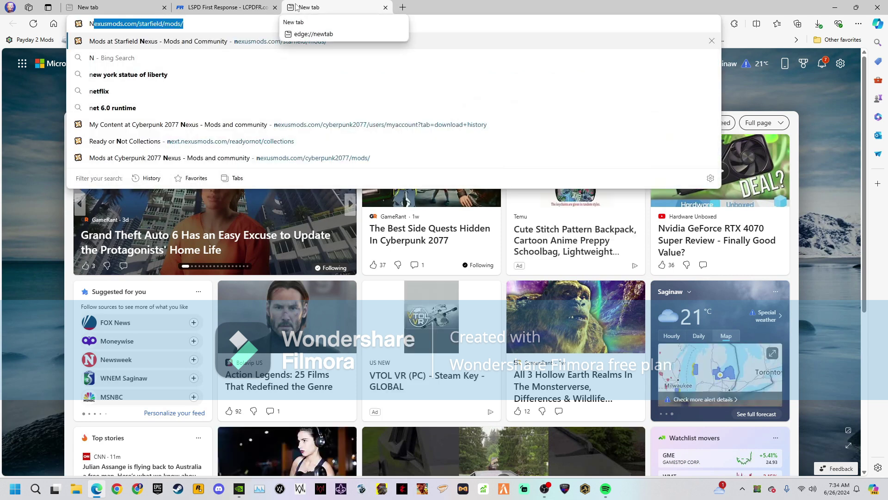
text(X)
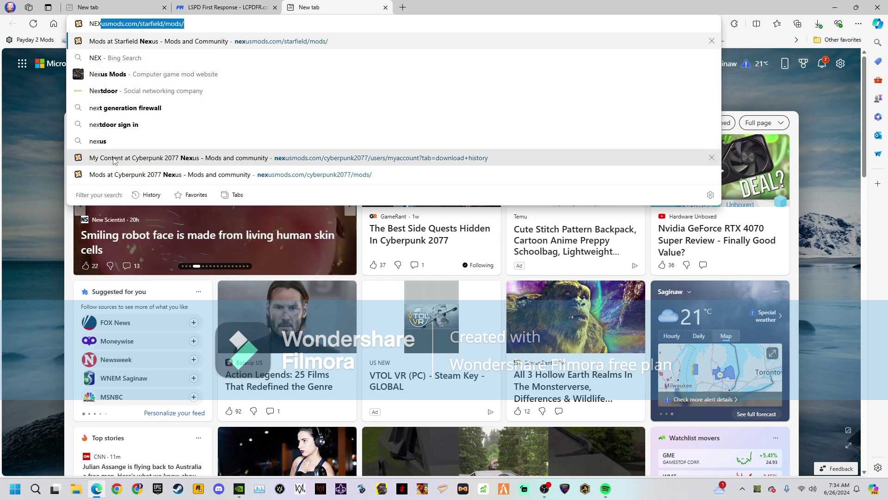
Go via the Nexus home page to the Cyberpunk 2077 game page and scroll to More Mods.
click(111, 174)
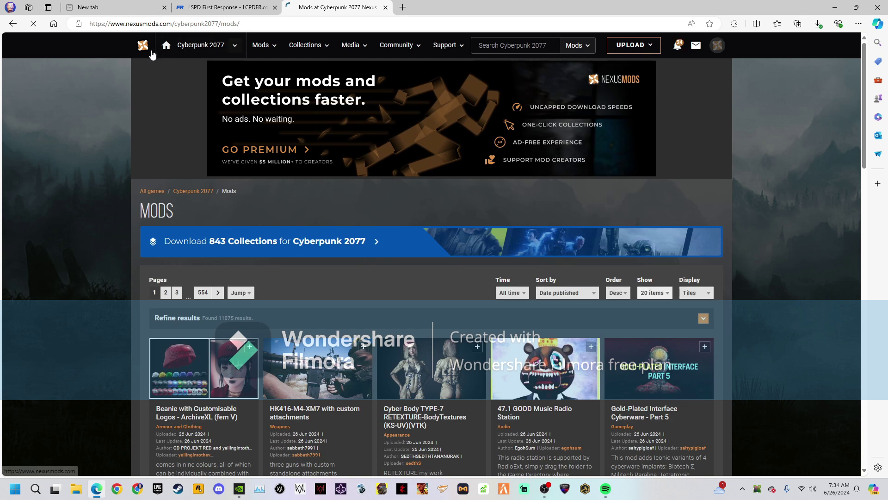
click(143, 51)
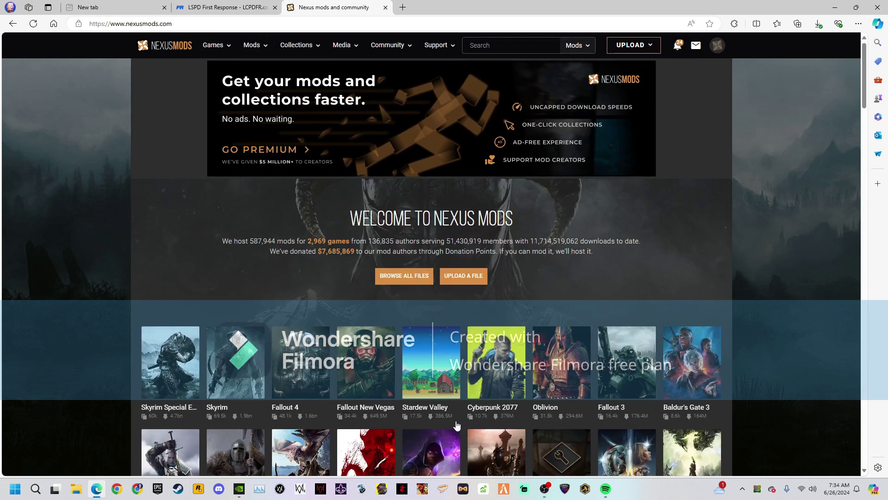
click(510, 341)
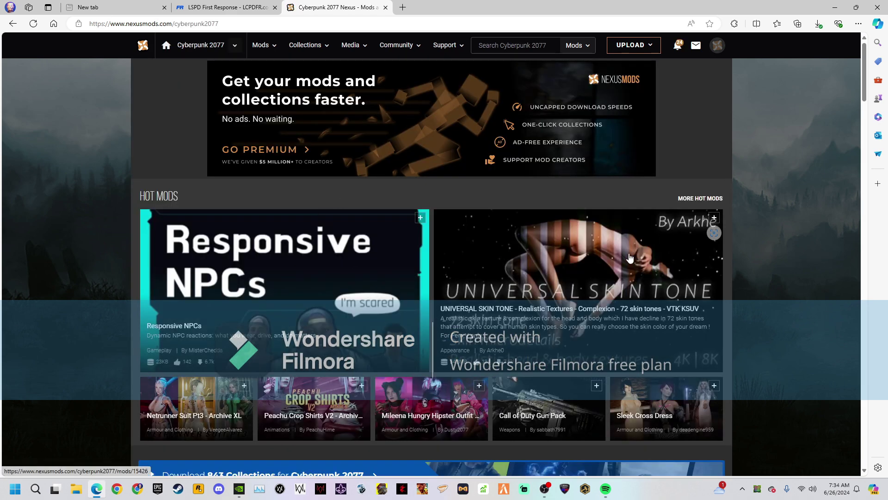
scroll(631, 258, down, 4)
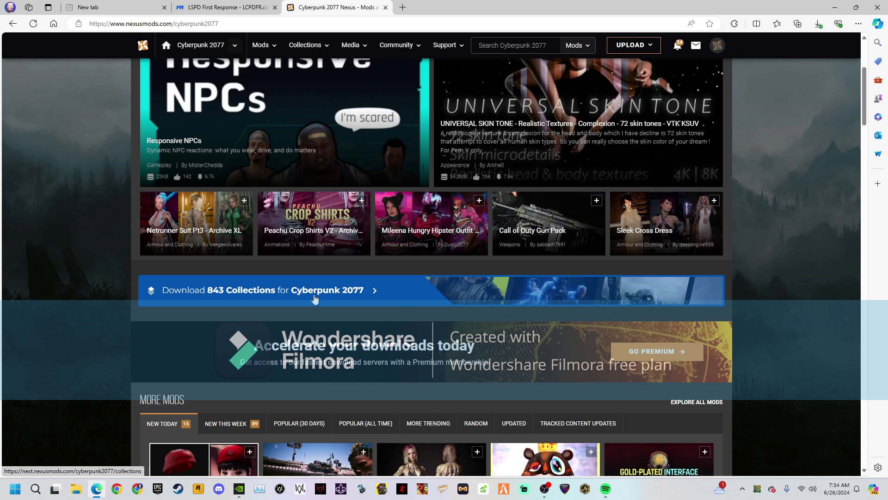
scroll(301, 352, down, 2)
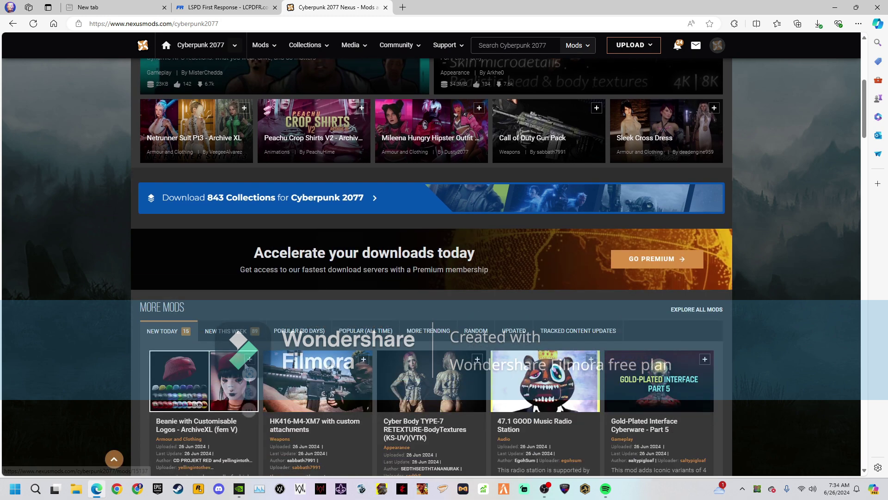
scroll(251, 365, down, 1)
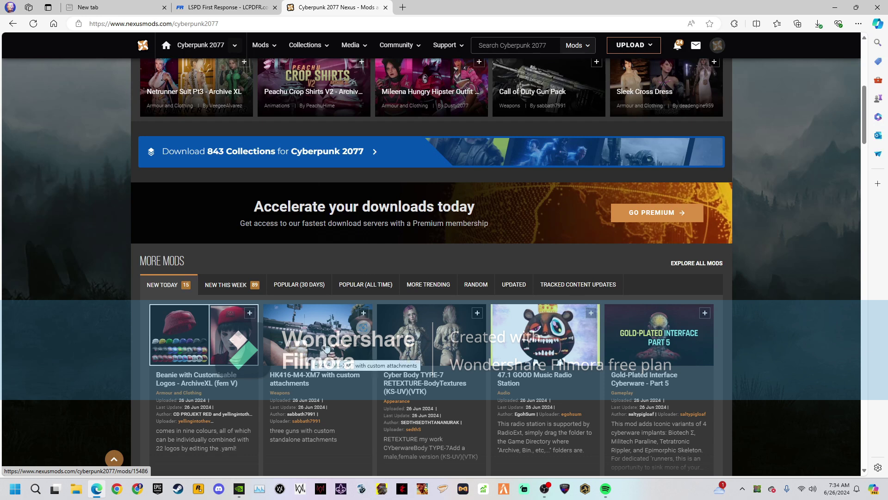
Open the 47.1 GOOD Music Radio Station mod page and look over its description.
click(498, 343)
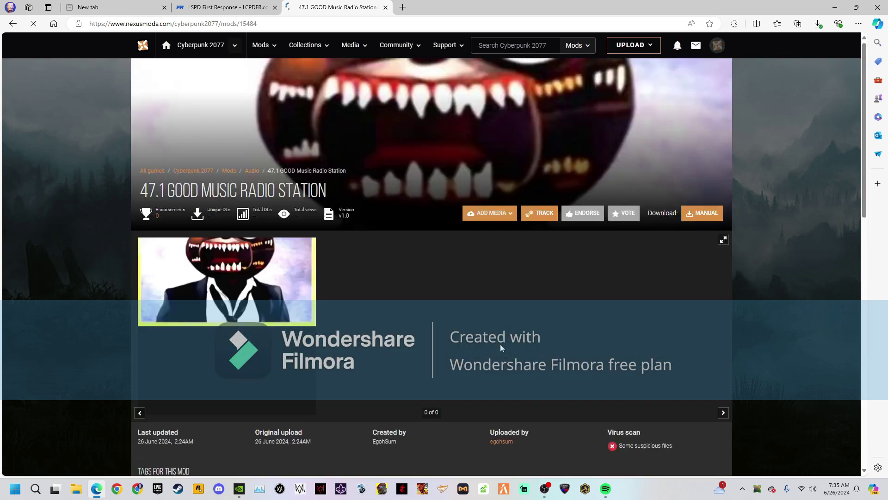
scroll(294, 298, down, 3)
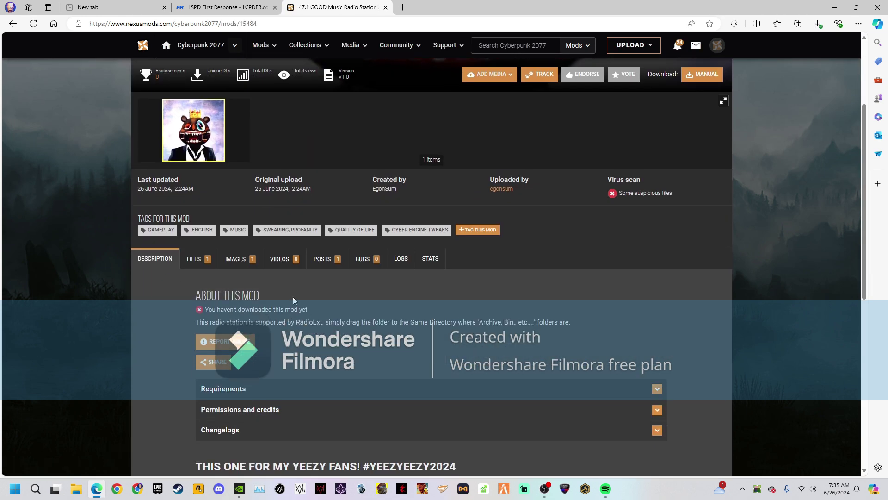
scroll(180, 259, up, 2)
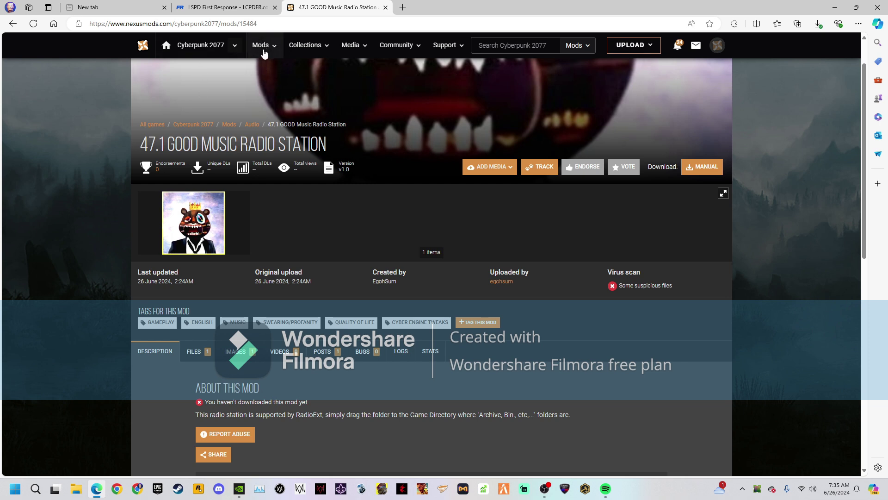
Check the 284.5MB main file's contents preview, which fails to load, then return to the mod page.
click(197, 353)
scroll(272, 365, down, 3)
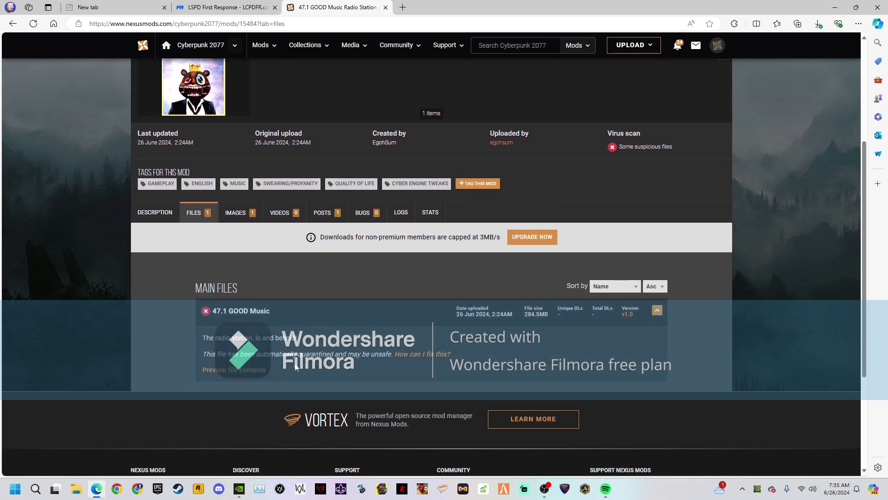
click(252, 373)
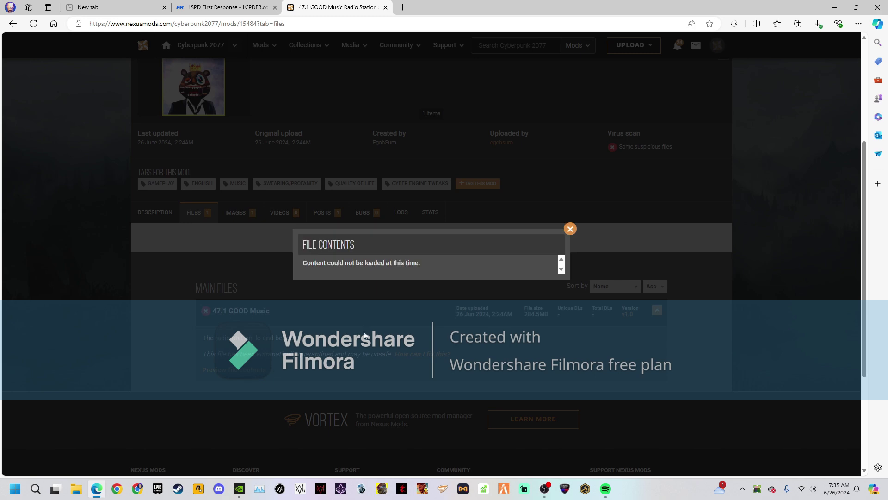
click(570, 229)
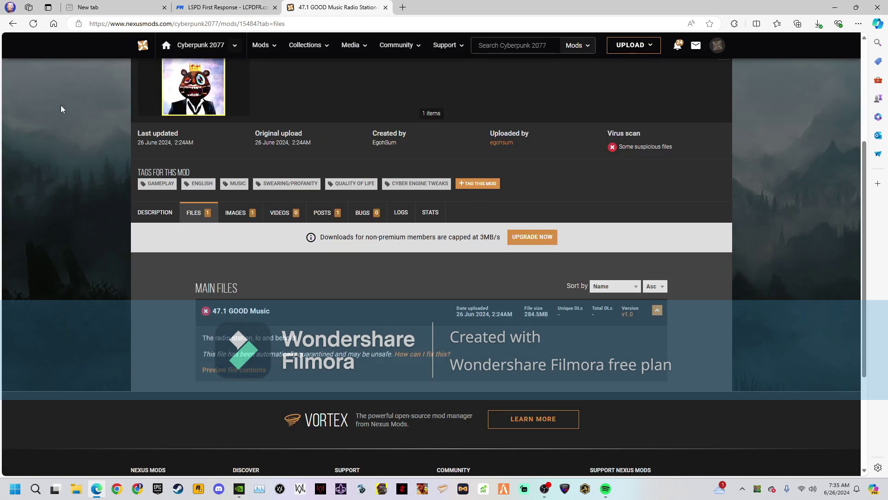
click(13, 24)
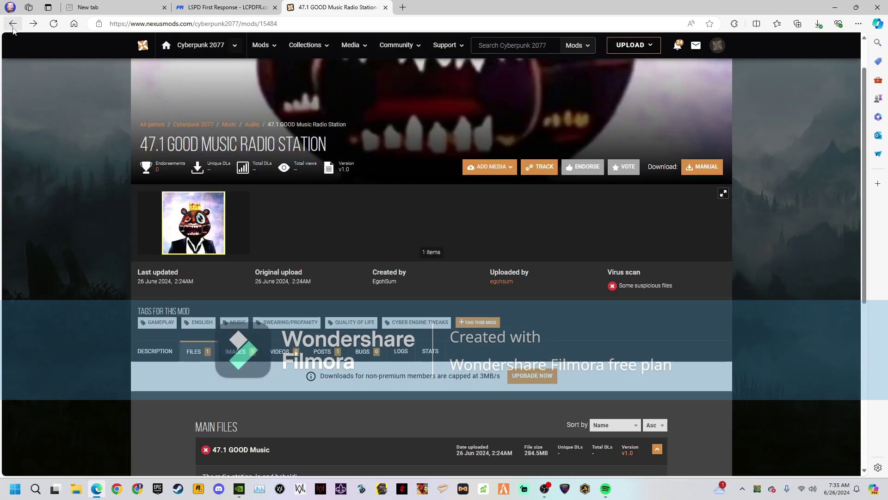
Open the HK416-M4-XM7 with custom attachments mod and start its Vortex download.
click(13, 27)
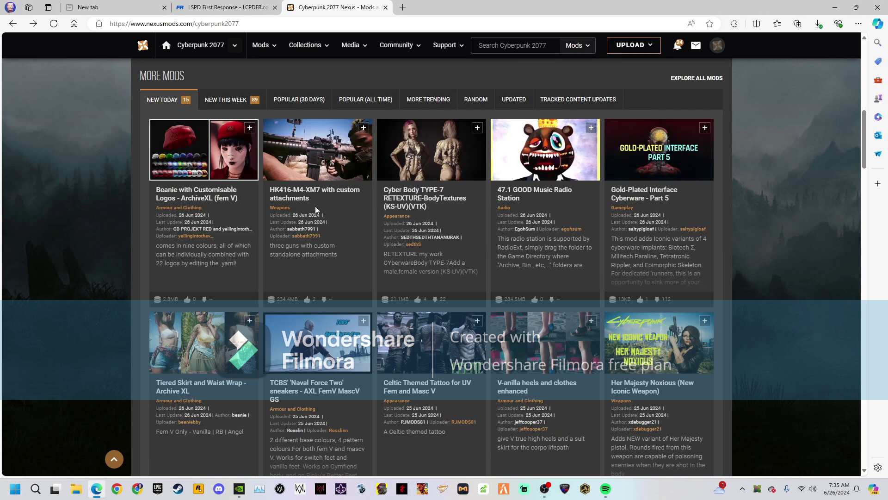
click(281, 192)
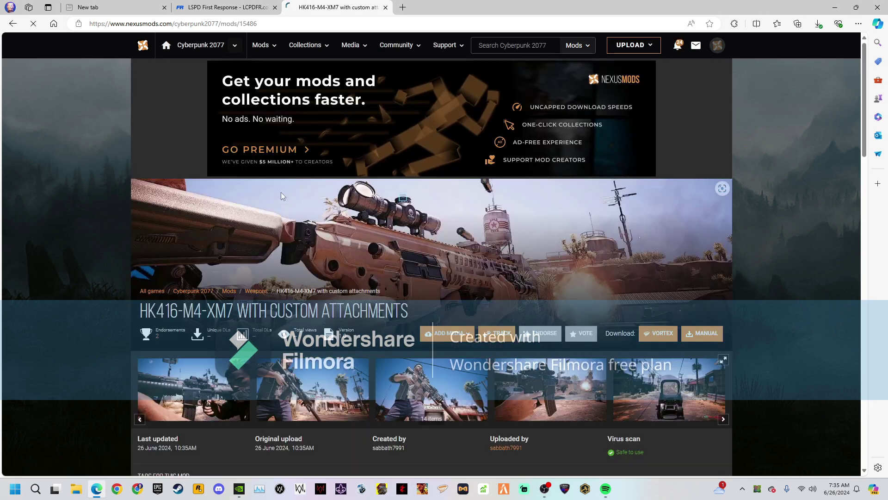
click(663, 338)
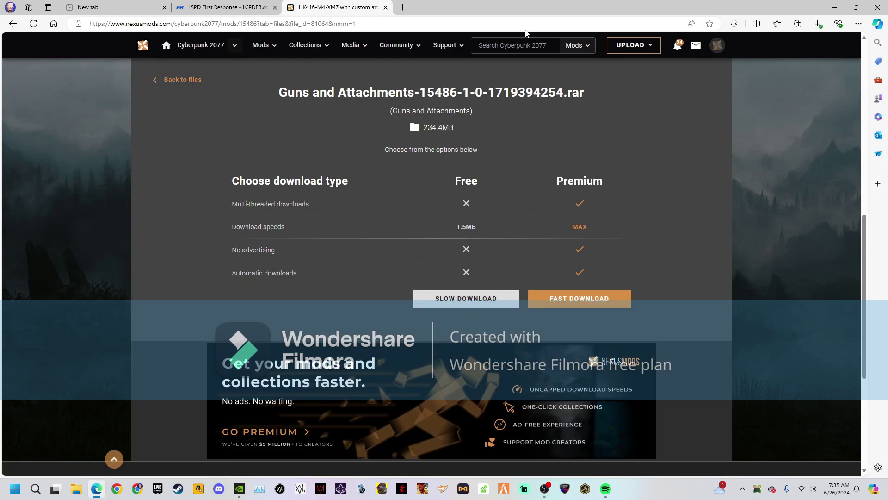
Search 'NEXUS V' to reach the Nexus Vortex Mod Manager page, then minimize Edge.
click(402, 8)
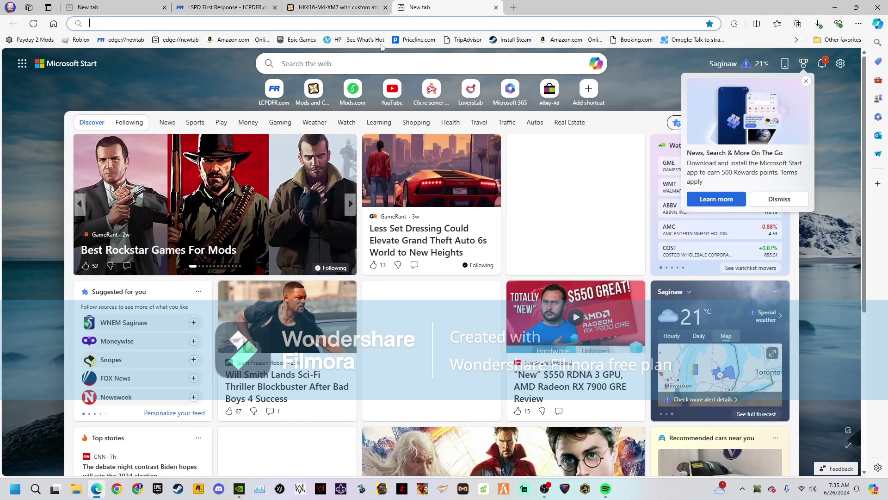
text(NEXUS)
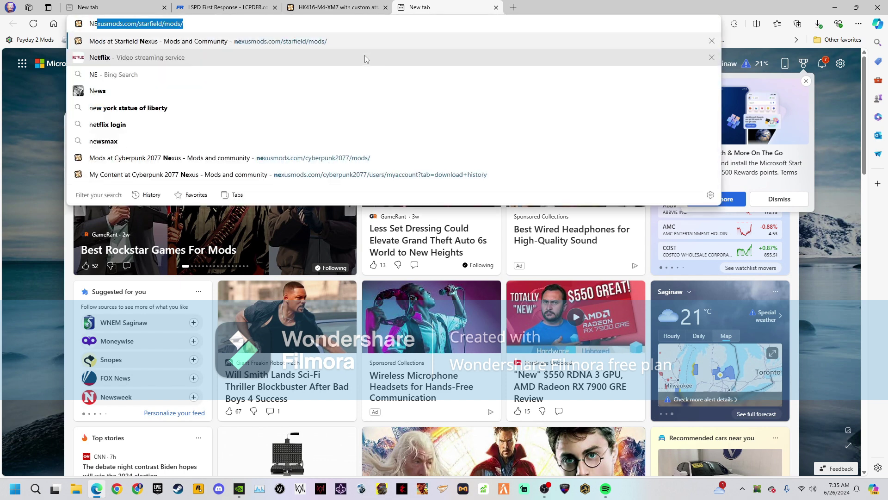
text( V)
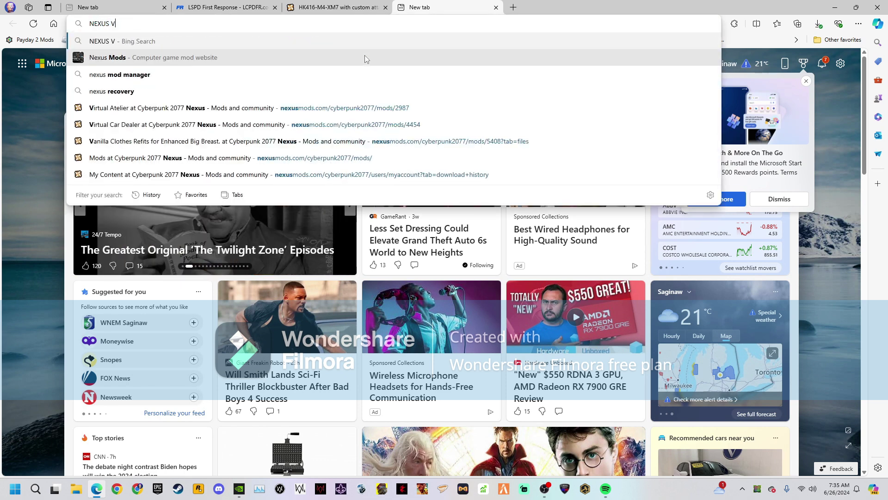
click(362, 61)
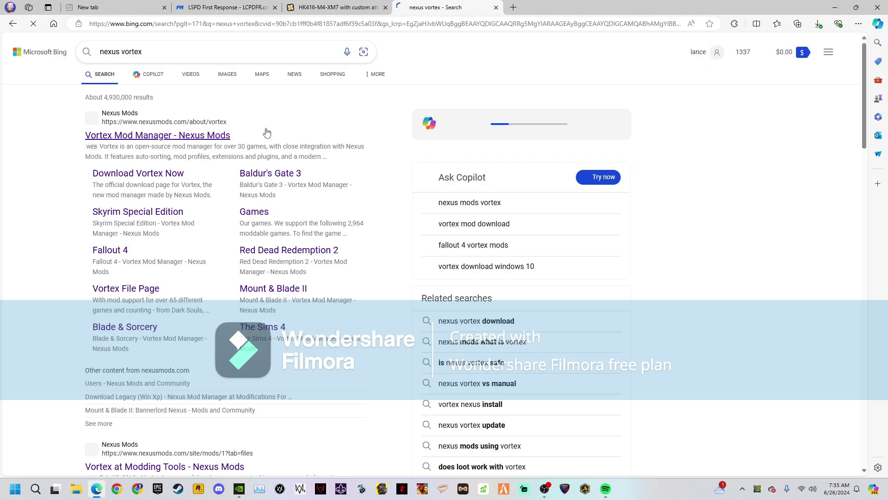
click(112, 138)
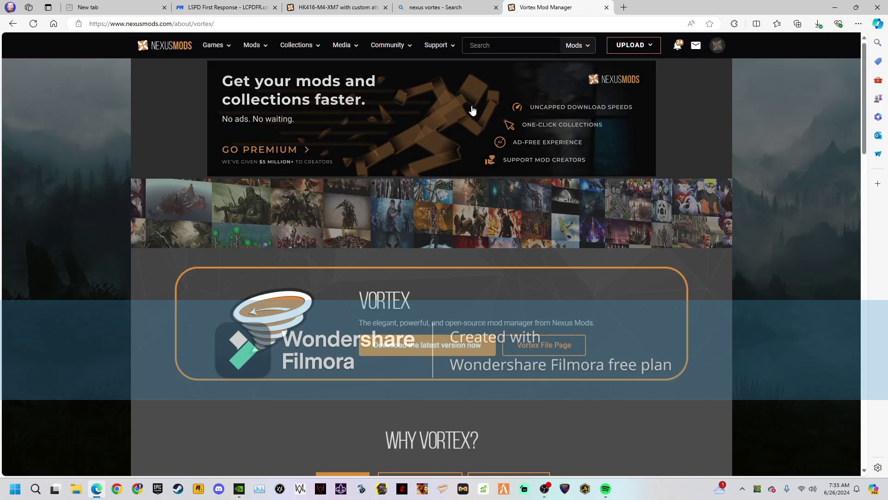
scroll(530, 199, down, 2)
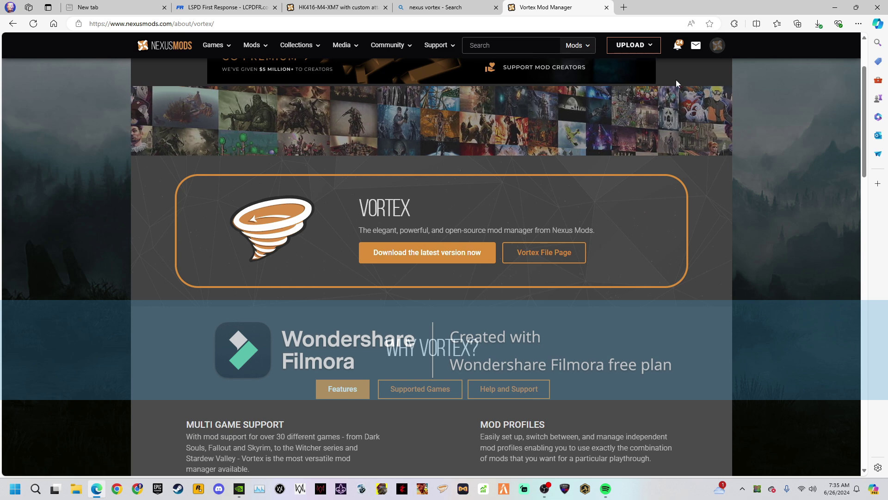
click(856, 7)
key(super+Down)
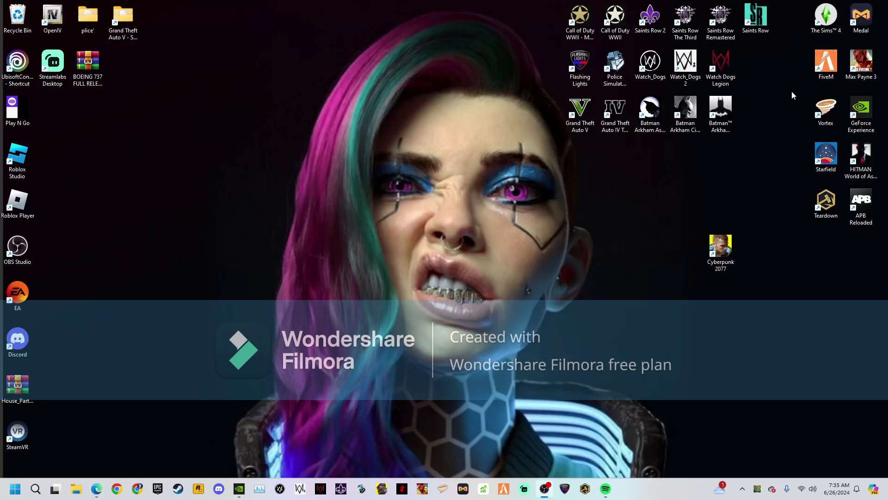
Launch Vortex from its desktop icon and wait for the Dashboard to load.
double_click(820, 113)
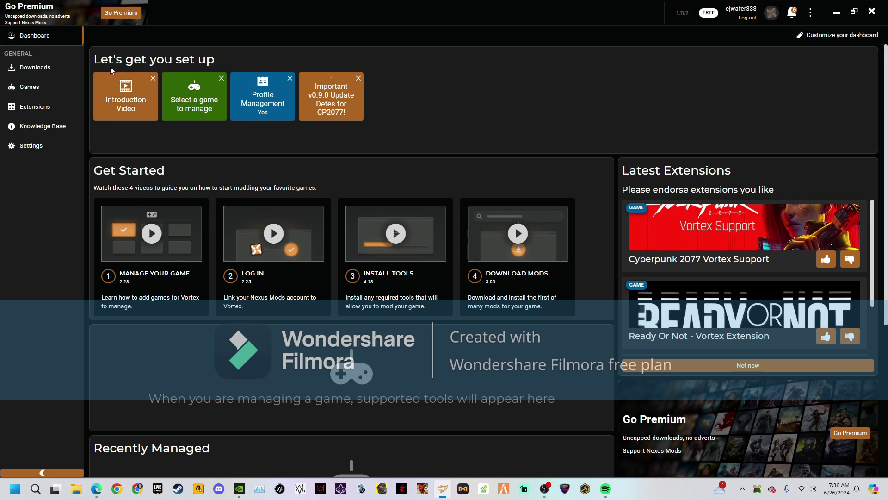
Pick Cyberpunk 2077 from the game list to manage it, then confirm it in the game switcher.
click(189, 110)
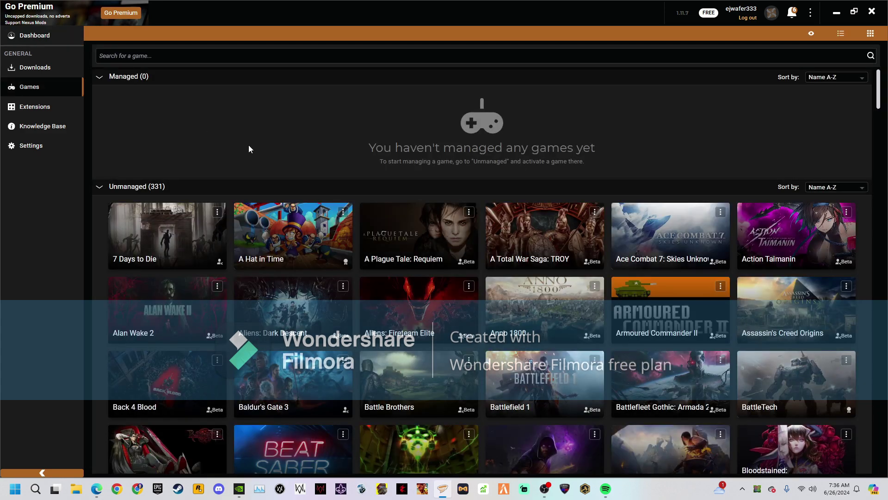
scroll(568, 263, down, 9)
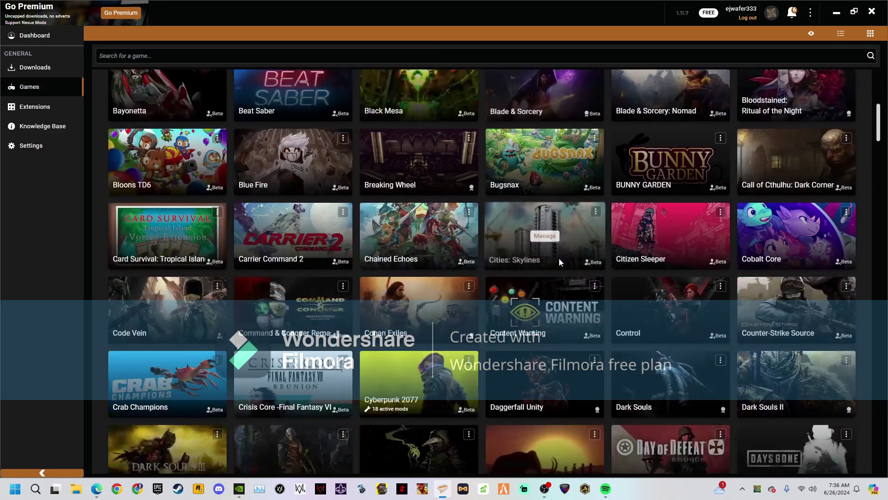
scroll(532, 275, down, 1)
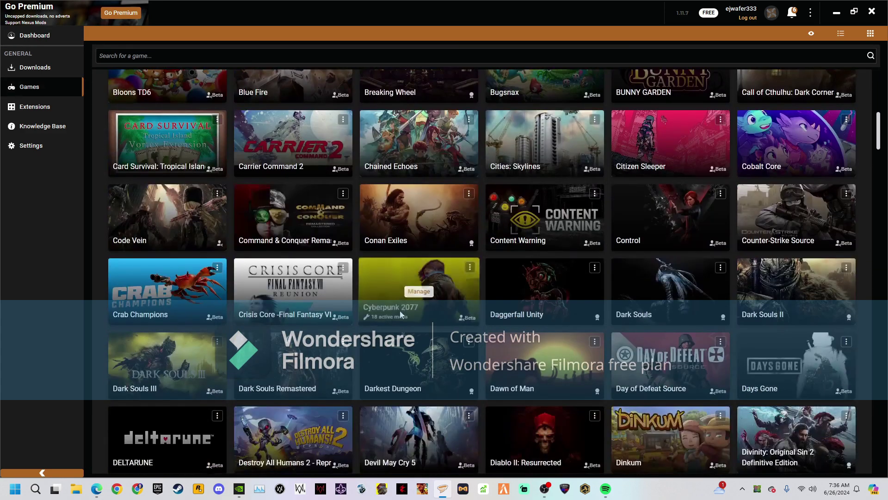
click(426, 293)
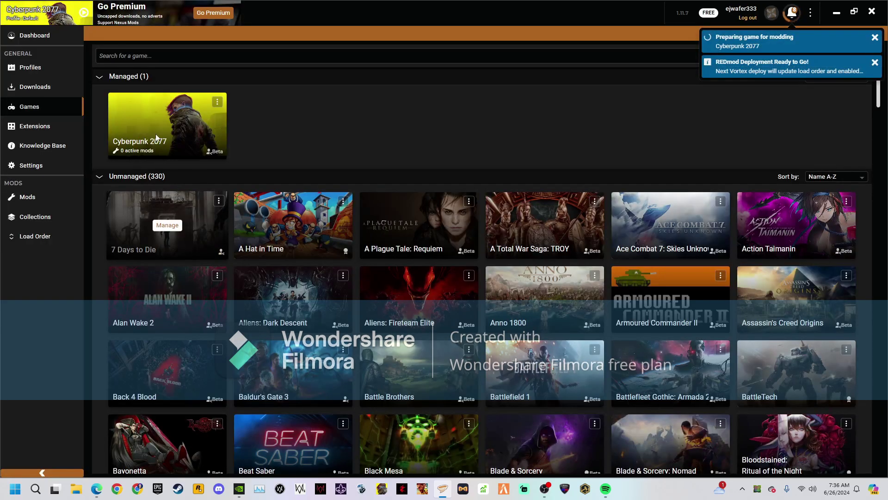
click(34, 22)
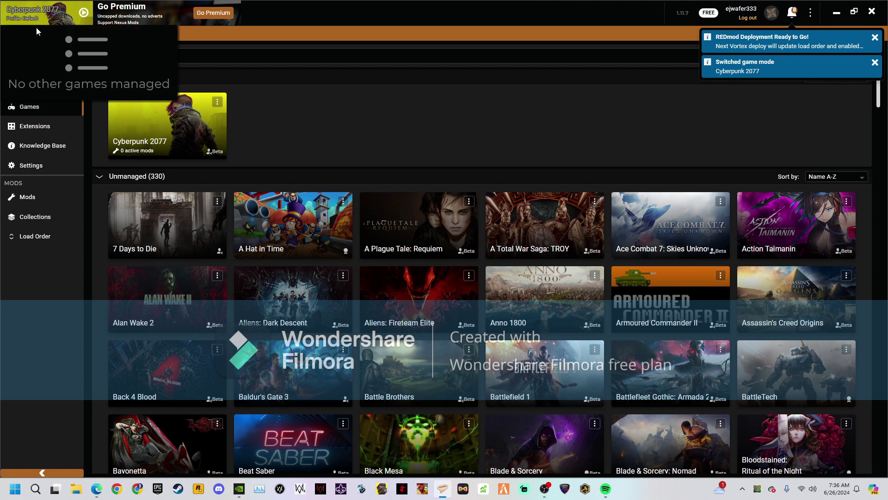
click(272, 110)
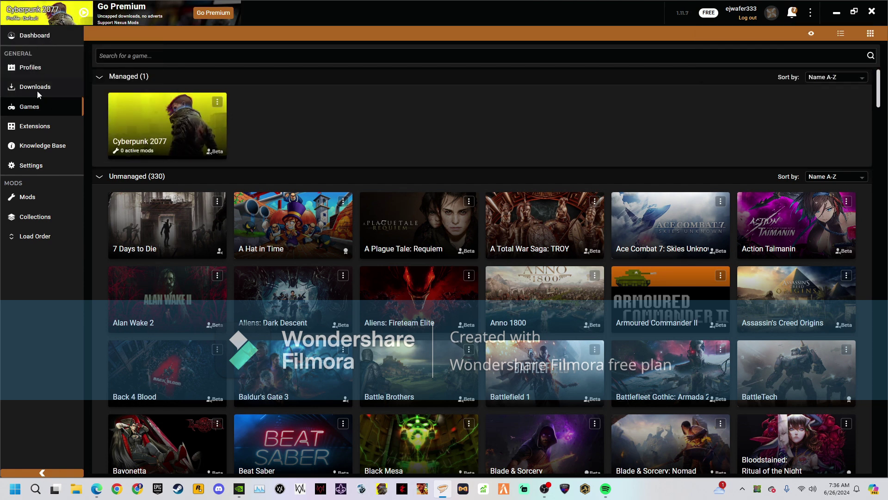
Look through Downloads, Extensions and Mods, cancelling removal of the Bmw M4 2016 Widebody mod.
click(50, 90)
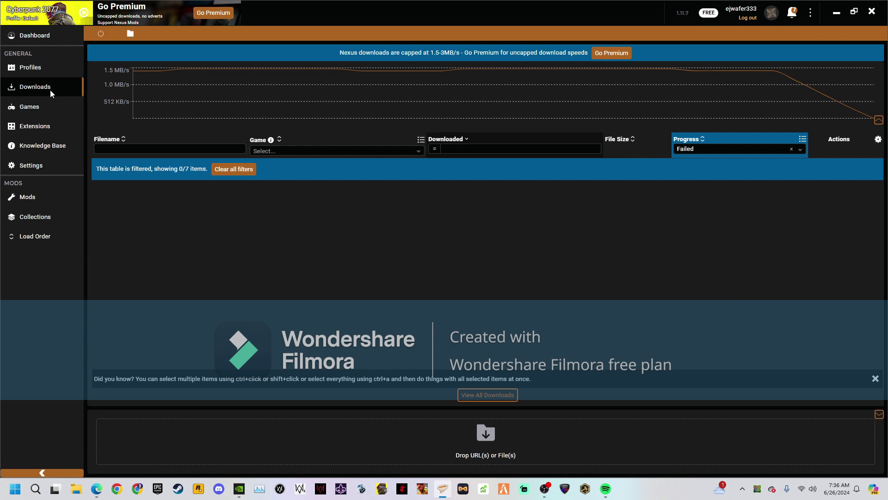
click(45, 129)
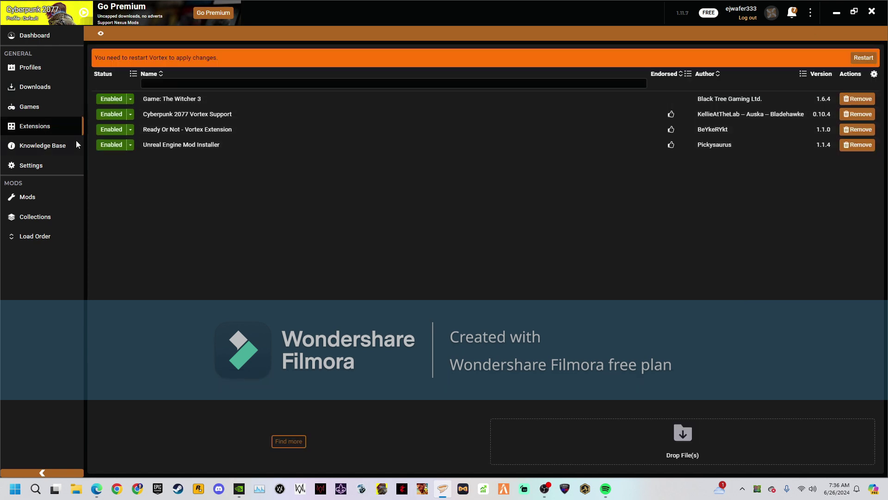
click(37, 199)
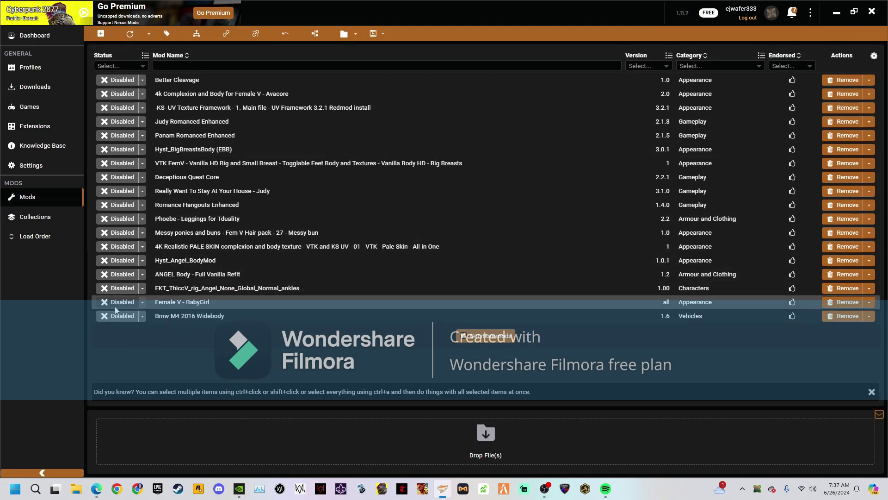
click(846, 317)
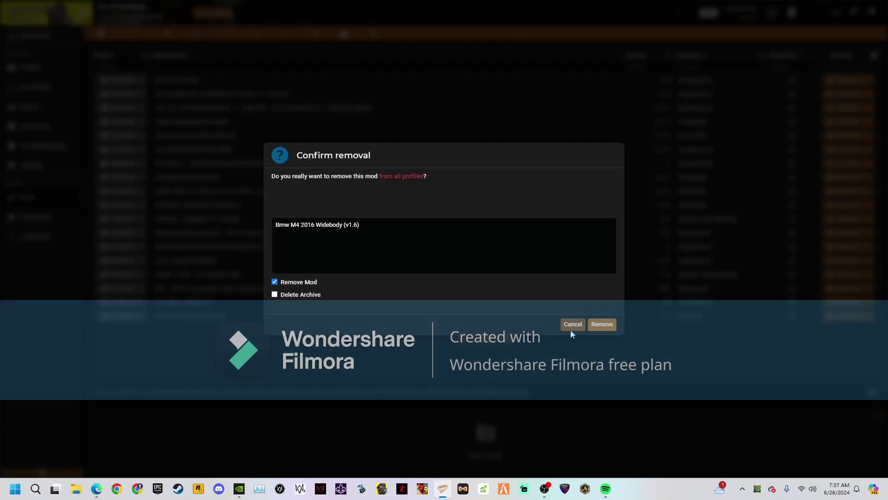
click(562, 324)
Follow 'Discover more collections' from Vortex's Collections page and scroll the 841-result Nexus listing.
click(16, 220)
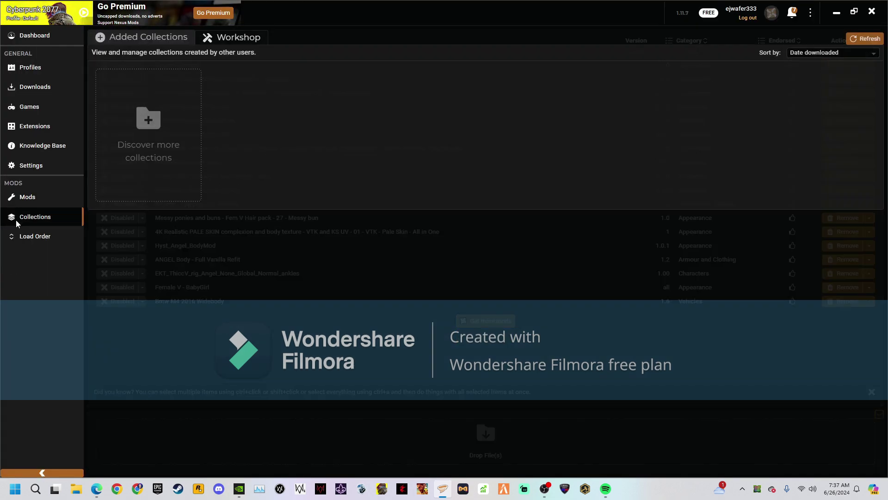
click(111, 180)
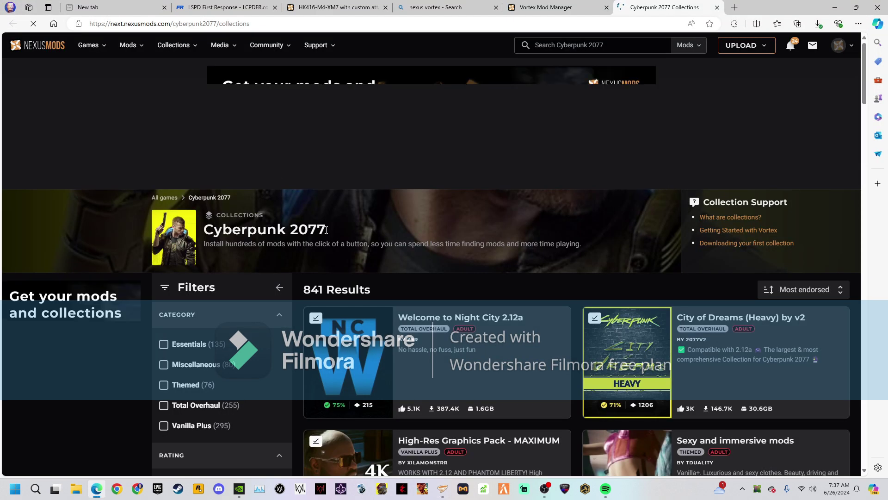
scroll(326, 230, down, 2)
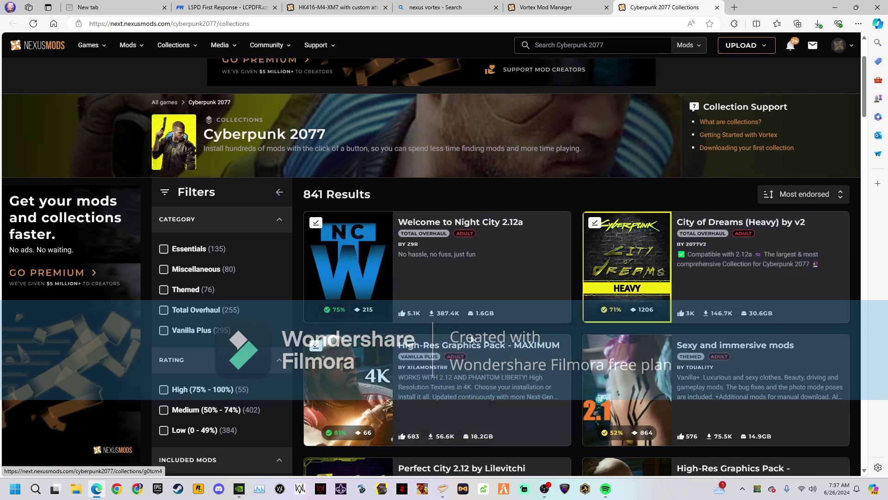
scroll(470, 336, down, 2)
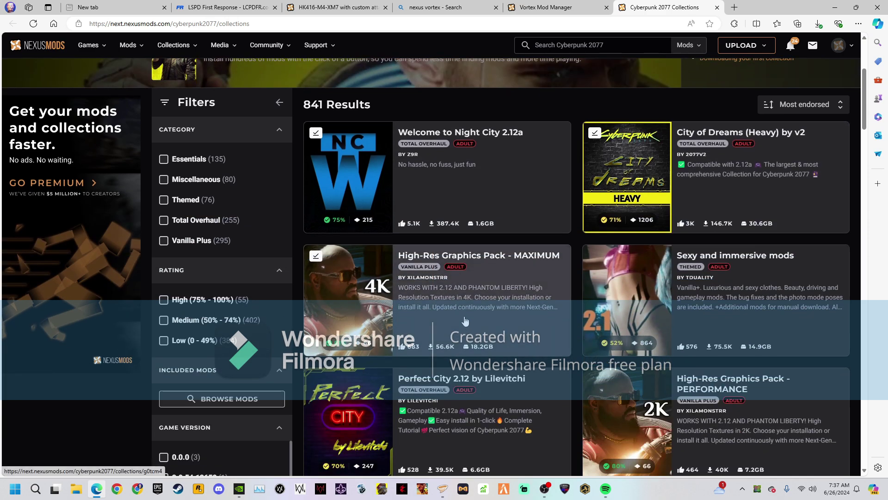
scroll(467, 324, up, 3)
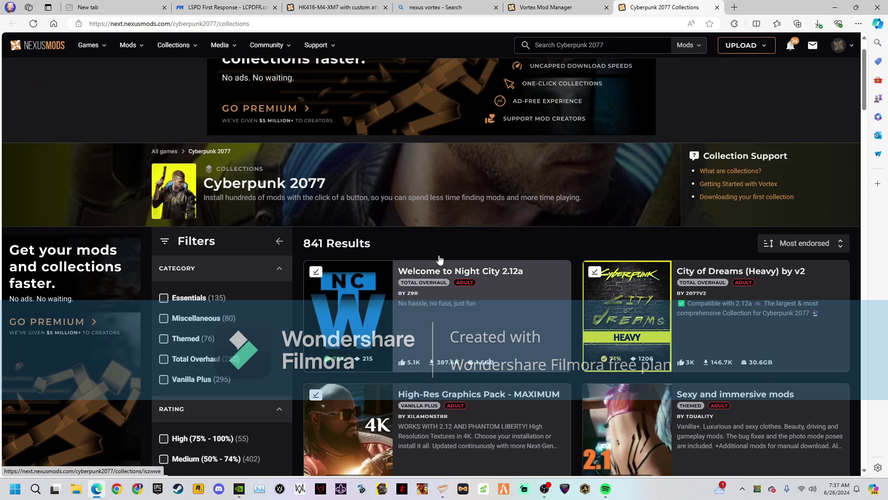
Return to Vortex from the browser and look through the game switcher, Settings and Profiles.
click(835, 7)
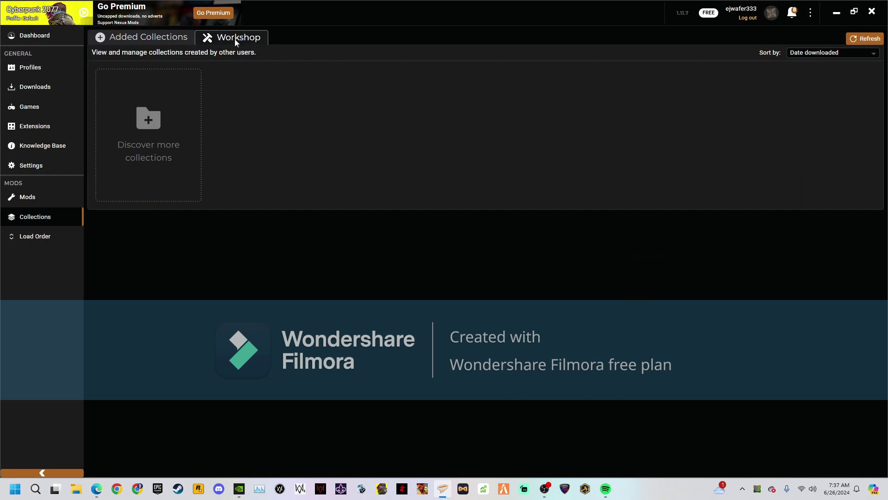
click(38, 13)
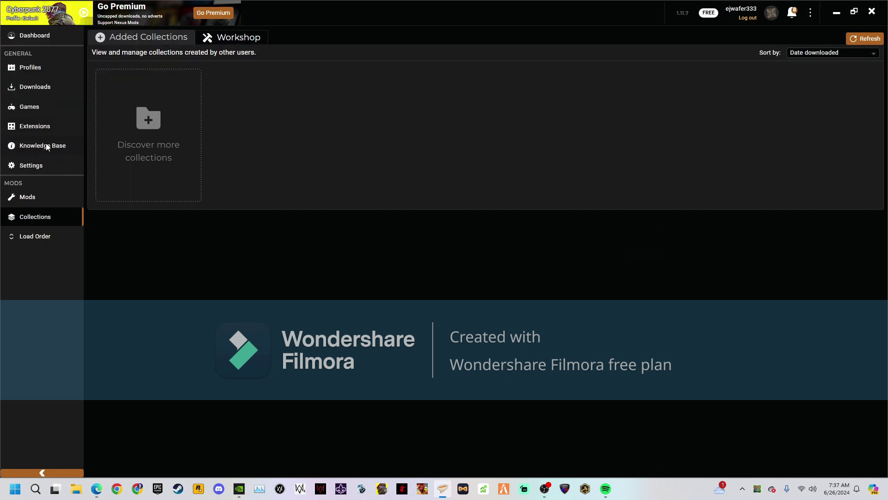
click(34, 168)
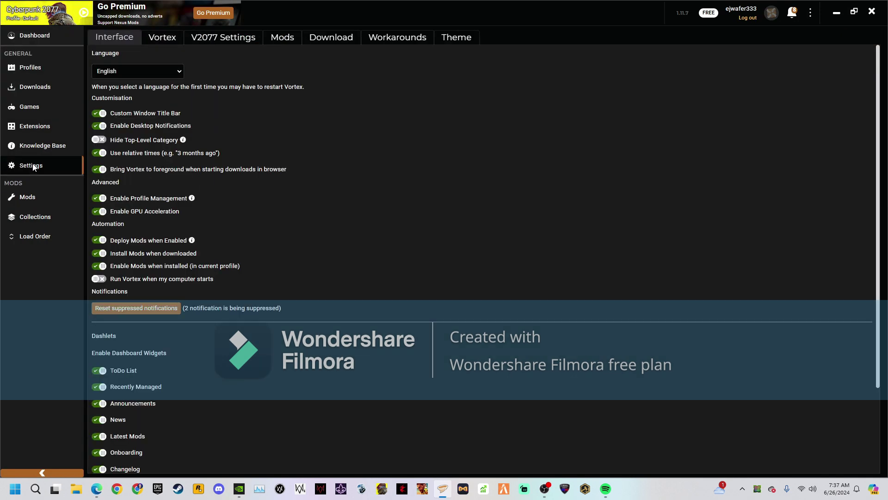
click(30, 69)
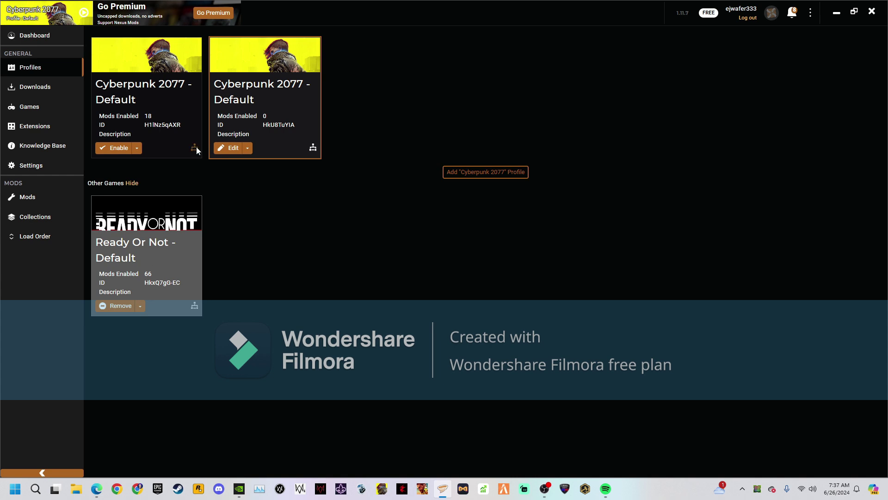
Go back to the Dashboard, check the extra options menu, and end on the Games page.
click(35, 36)
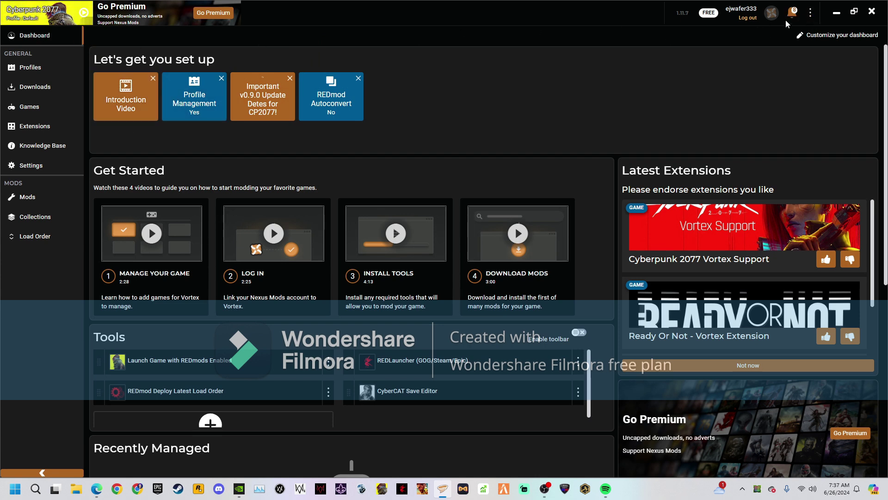
click(811, 13)
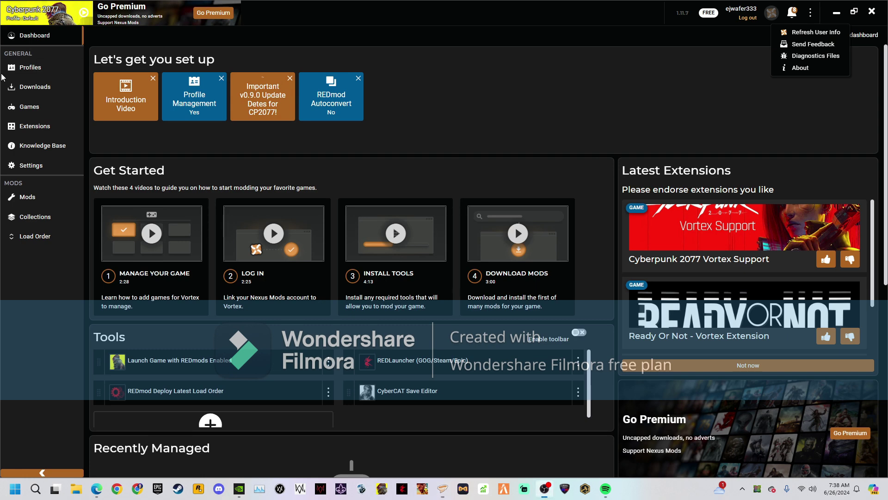
click(52, 87)
From the Games page, start manually setting a new location for Cyberpunk 2077.
click(47, 104)
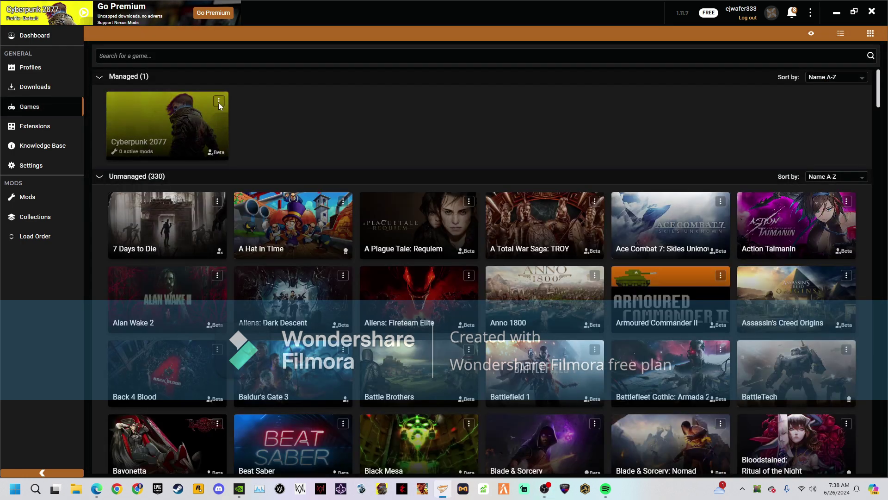
mouse_move(139, 118)
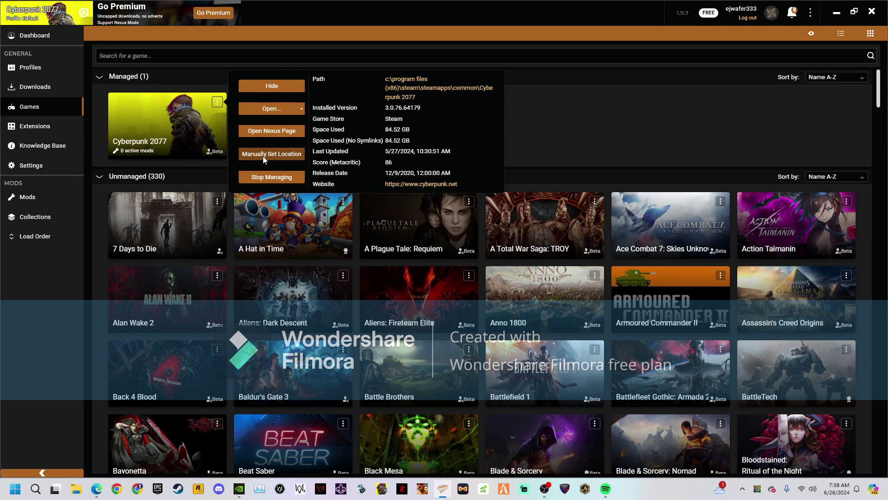
click(261, 158)
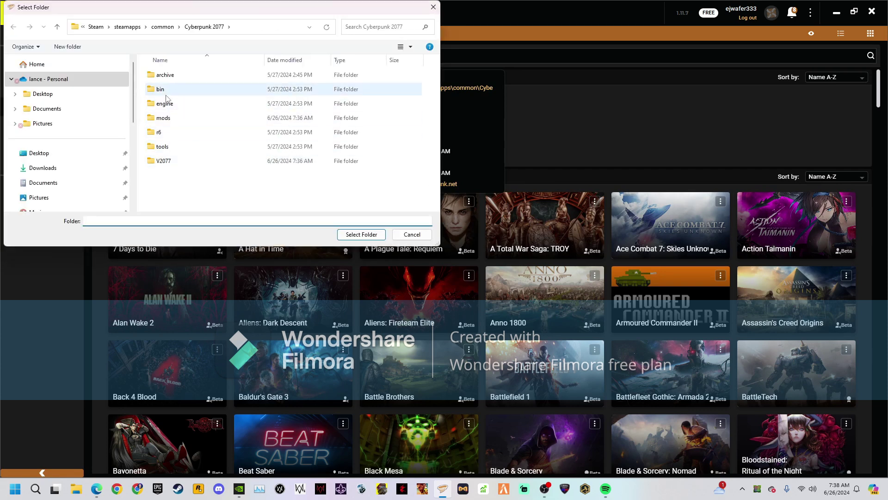
Browse up to Steam's common folder, select Cyberpunk 2077 - Copy and open its folder options.
click(162, 26)
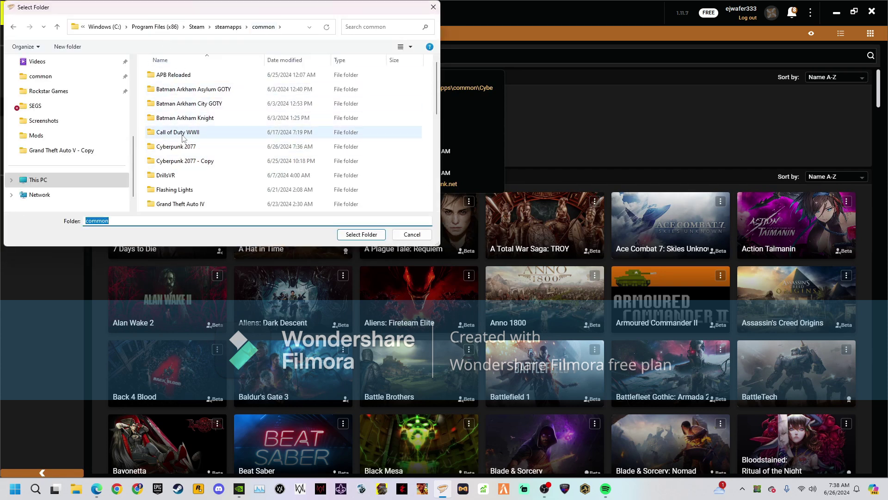
click(190, 162)
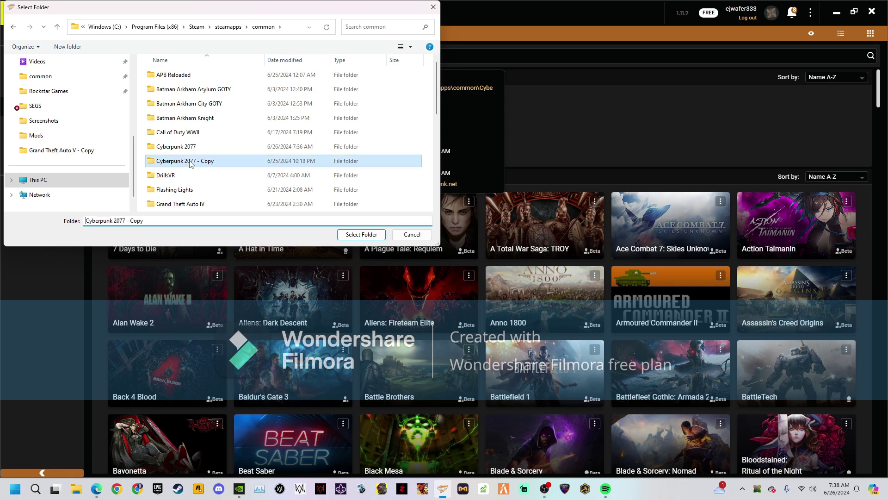
right_click(191, 163)
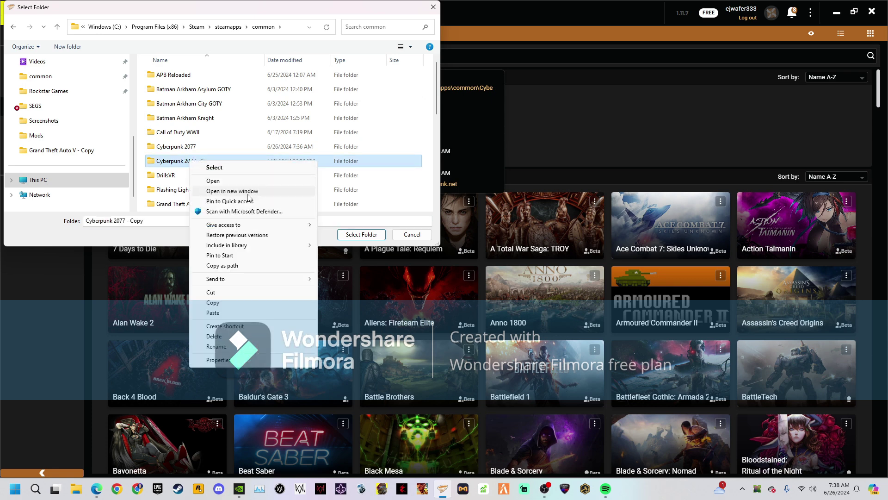
click(215, 346)
key(Escape)
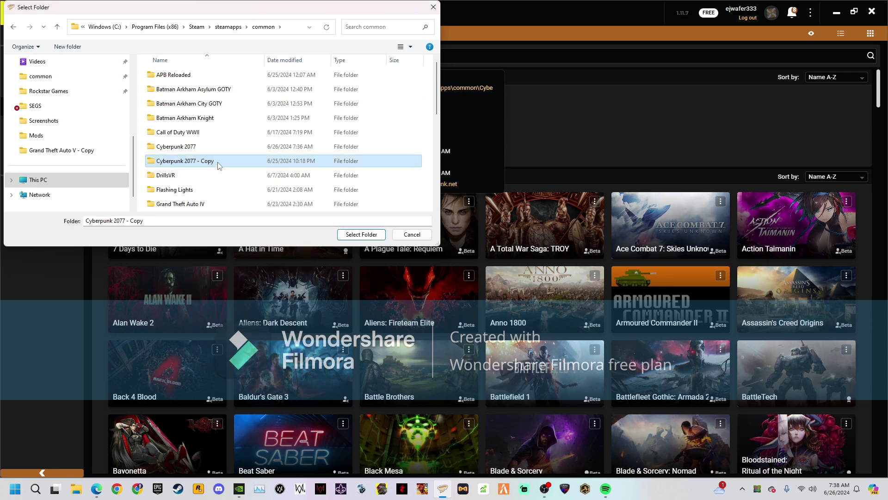
key(shift+F10)
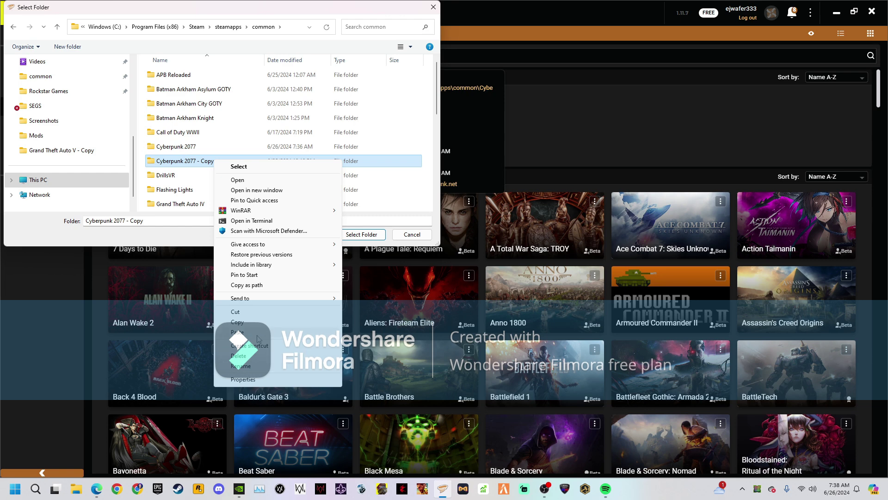
Rename the Cyberpunk 2077 - Copy folder to 'Cyberpunk 2077 - MOD' by replacing 'Copy' with 'MOD'.
click(258, 367)
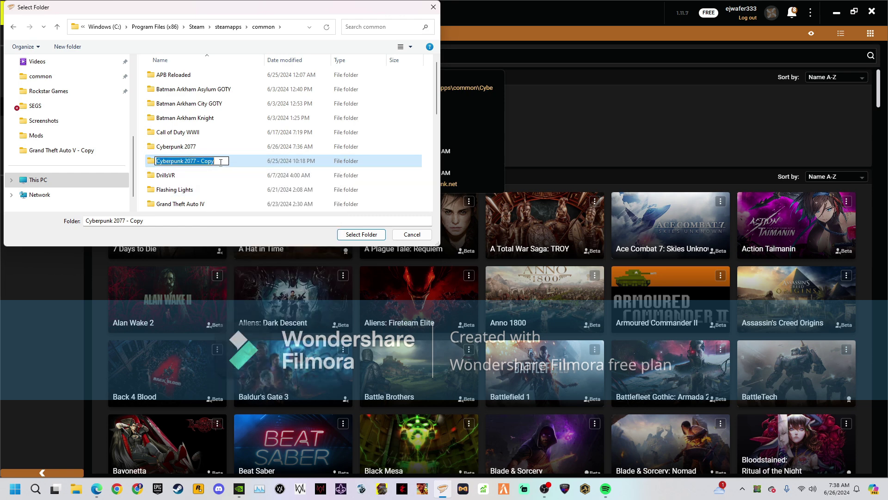
drag(214, 162, 201, 167)
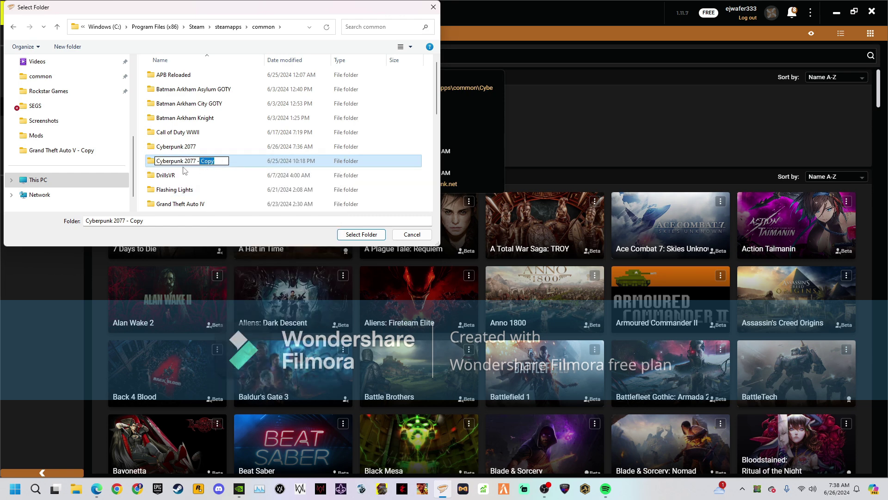
right_click(172, 149)
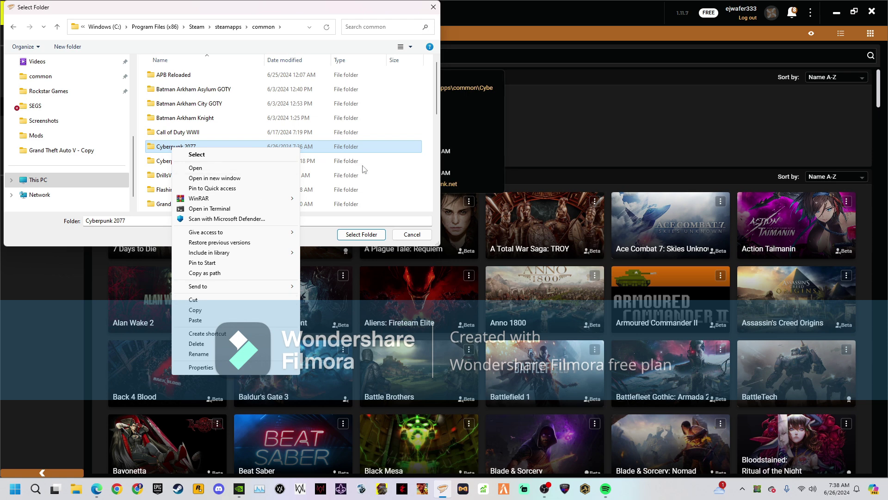
click(172, 162)
right_click(160, 163)
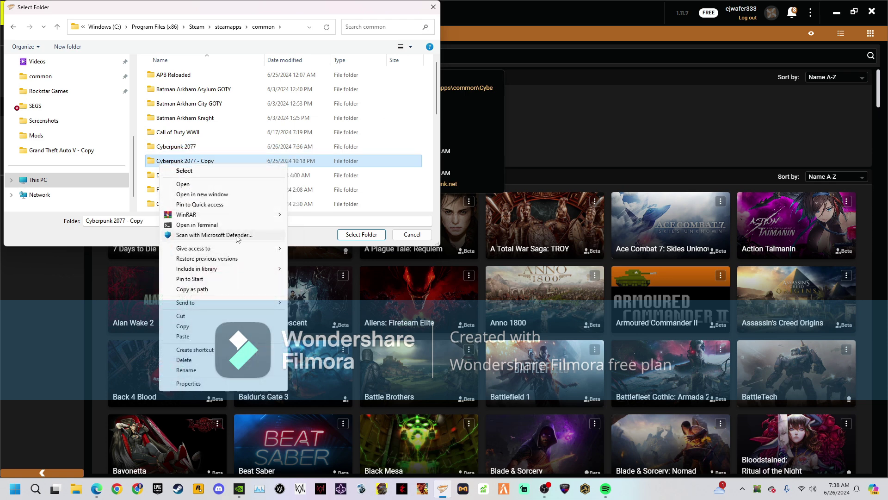
click(186, 370)
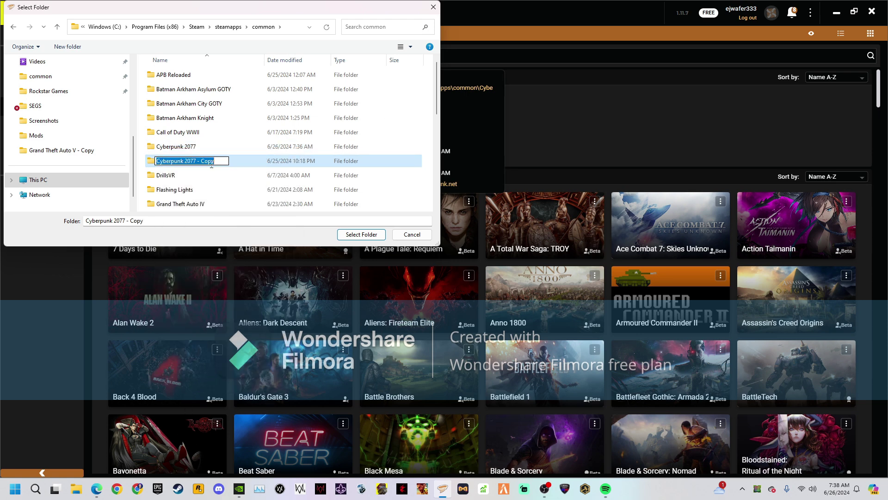
drag(227, 160, 207, 164)
text(MOD)
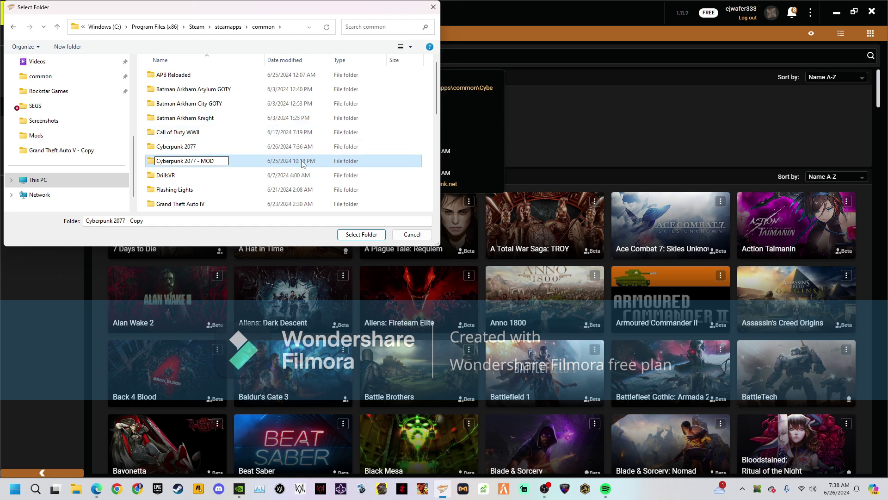
click(350, 237)
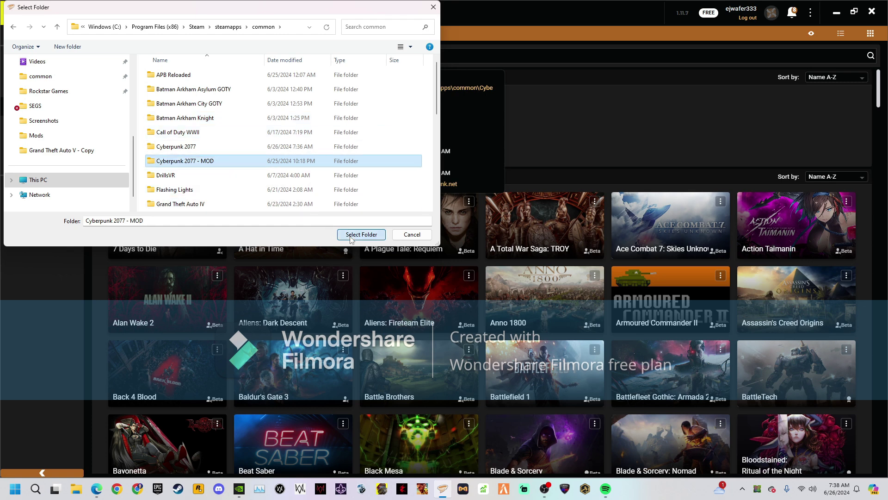
Select Cyberpunk 2077 - MOD as the game folder, close the info panel and minimise Vortex.
click(351, 235)
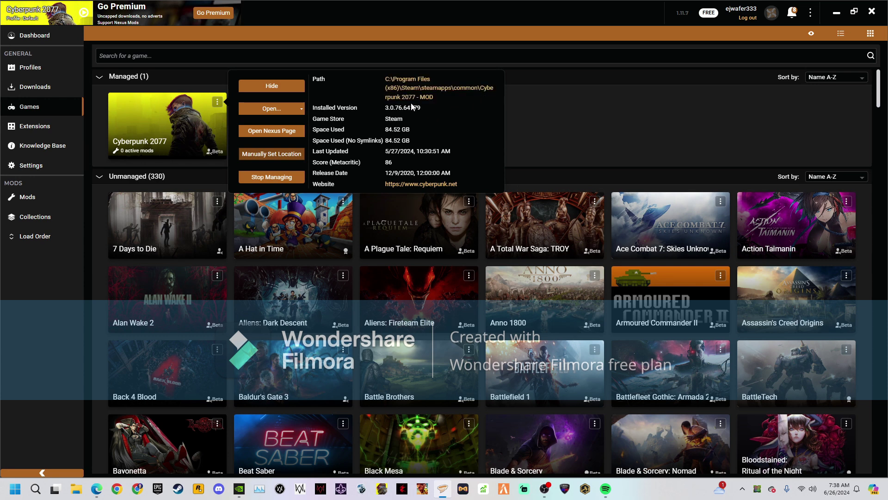
click(548, 123)
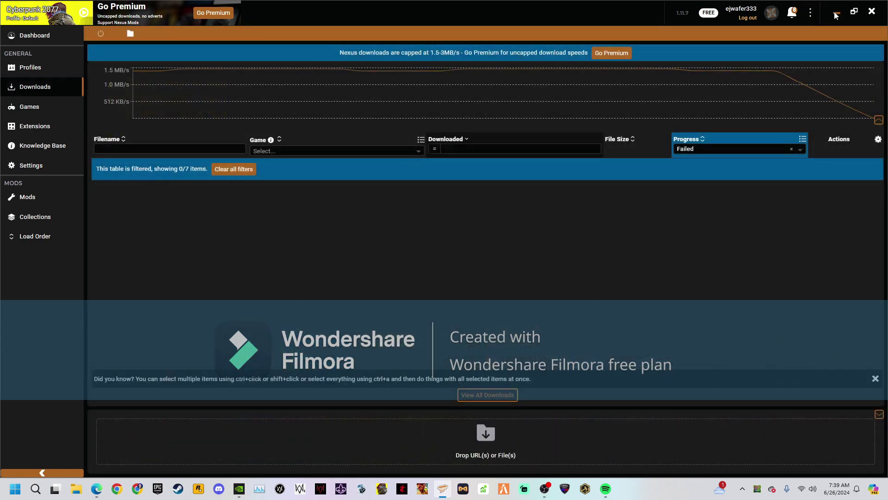
click(836, 15)
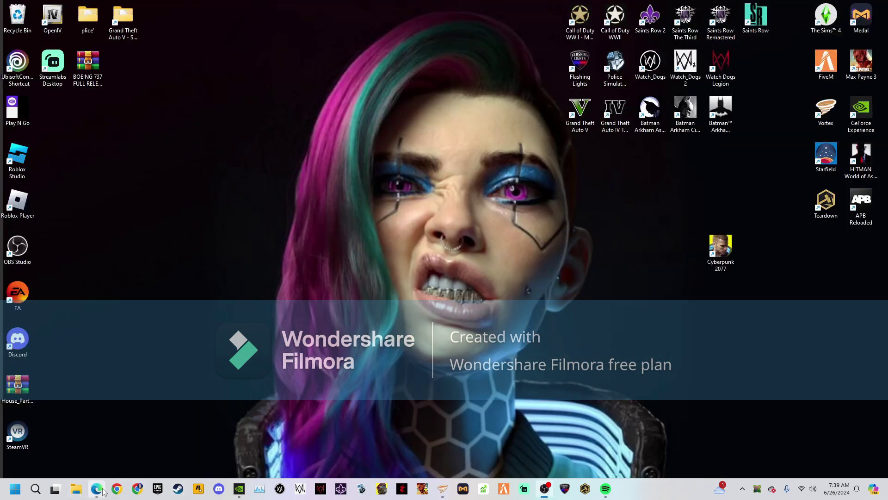
In Edge's HK416-M4-XM7 tab, start the Slow Download of Guns and Attachments.
click(102, 444)
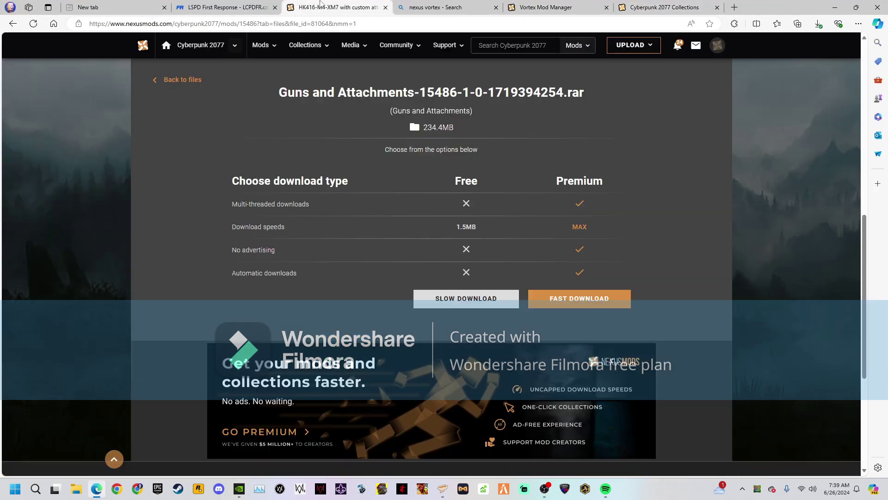
click(323, 5)
scroll(448, 318, up, 1)
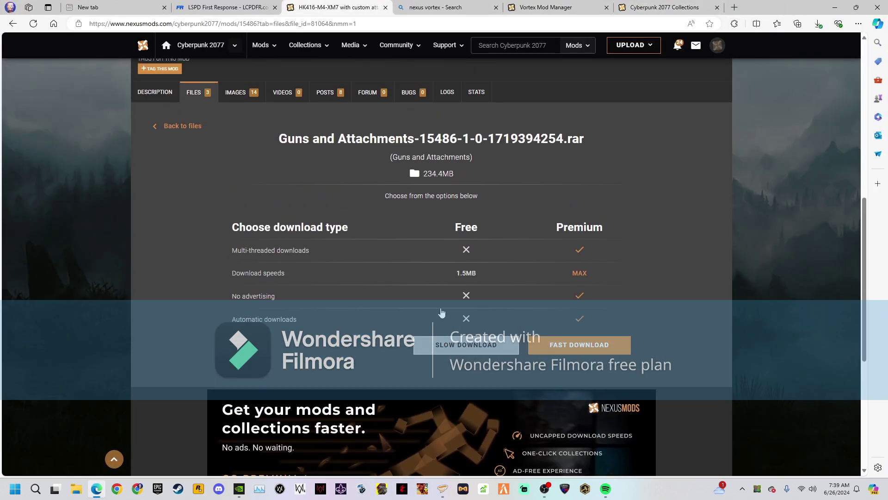
click(447, 353)
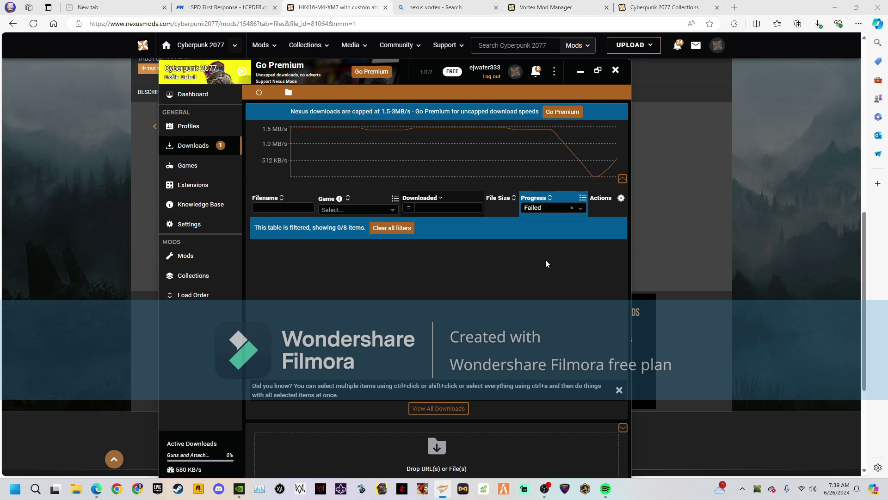
Maximise Vortex and show its Mods list while Guns and Attachments installs.
click(598, 70)
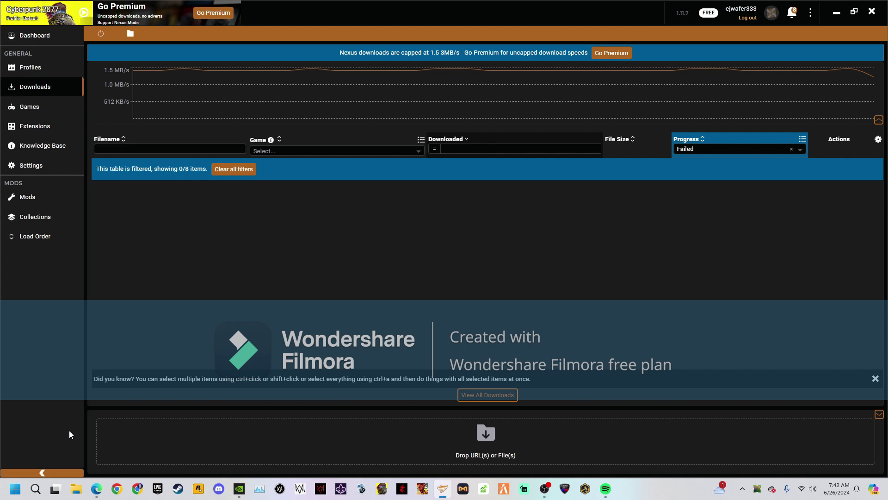
click(25, 198)
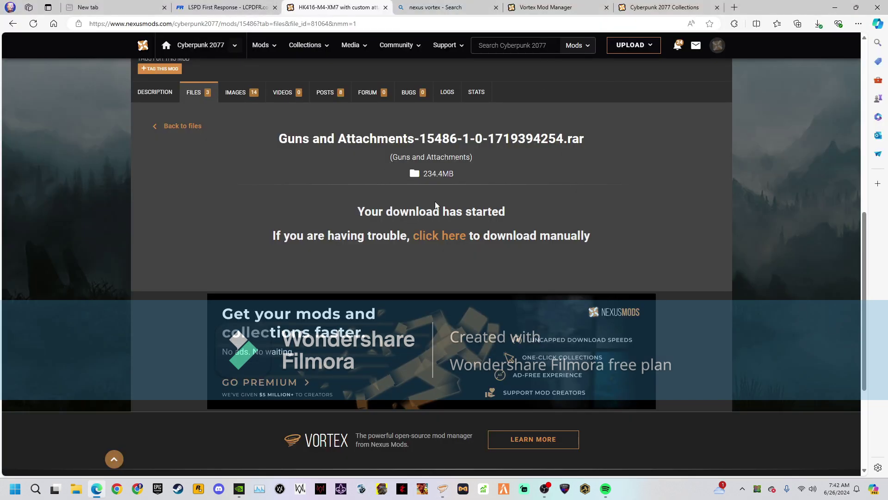
Bring Vortex forward to see Guns and Attachments 1.0 enabled under Weapons.
scroll(518, 232, down, 1)
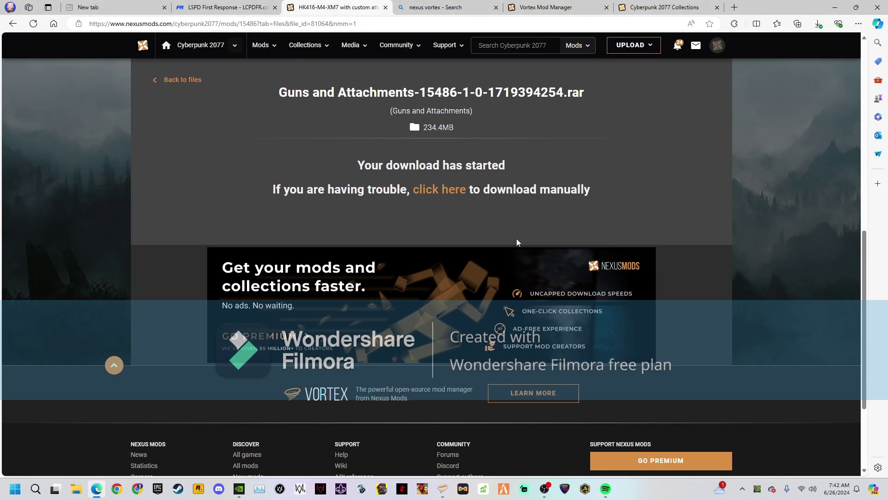
click(444, 490)
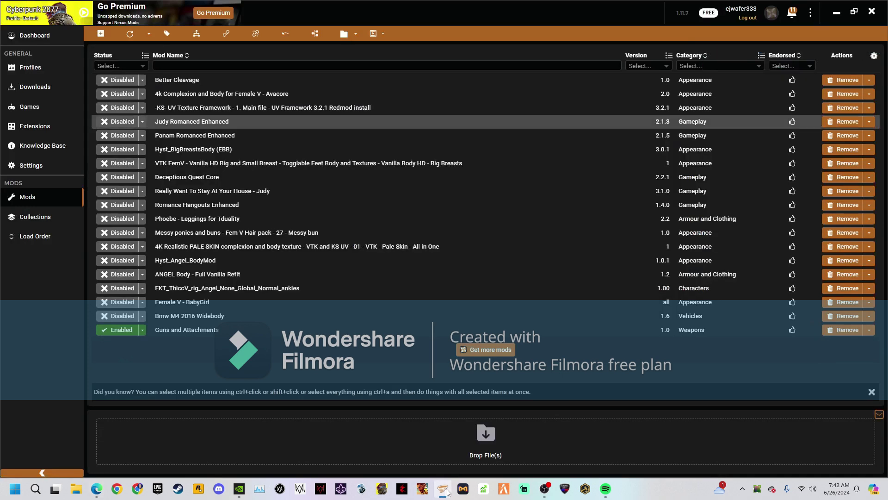